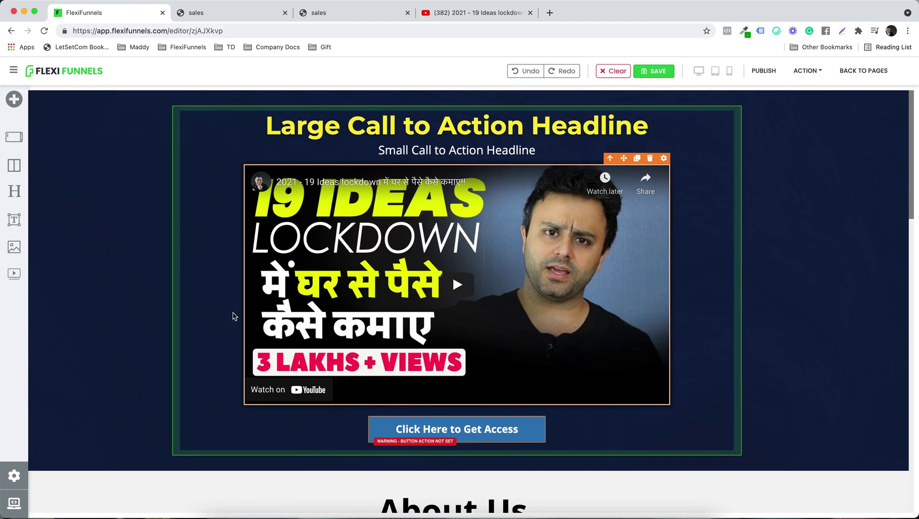
# Check the empty Head and Body retargeting code boxes, then close the Retargeting Code dialog.
pyautogui.click(14, 476)
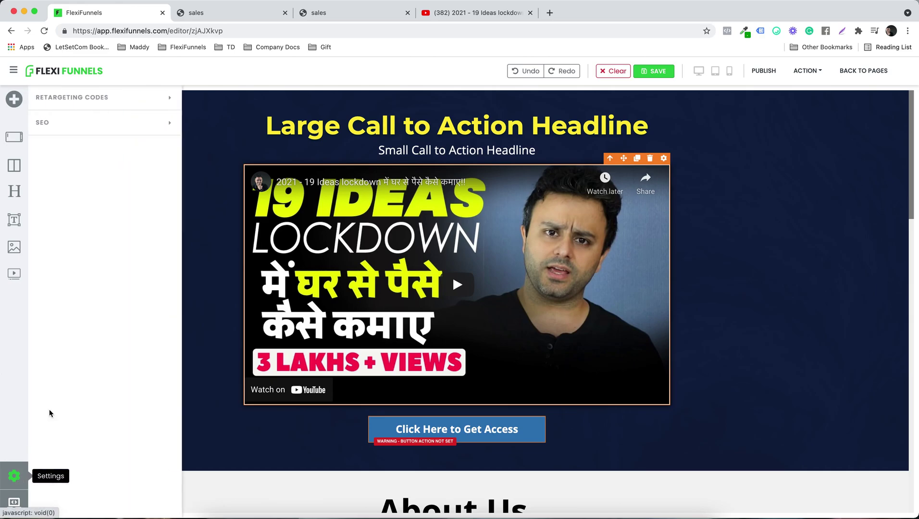
pyautogui.click(86, 98)
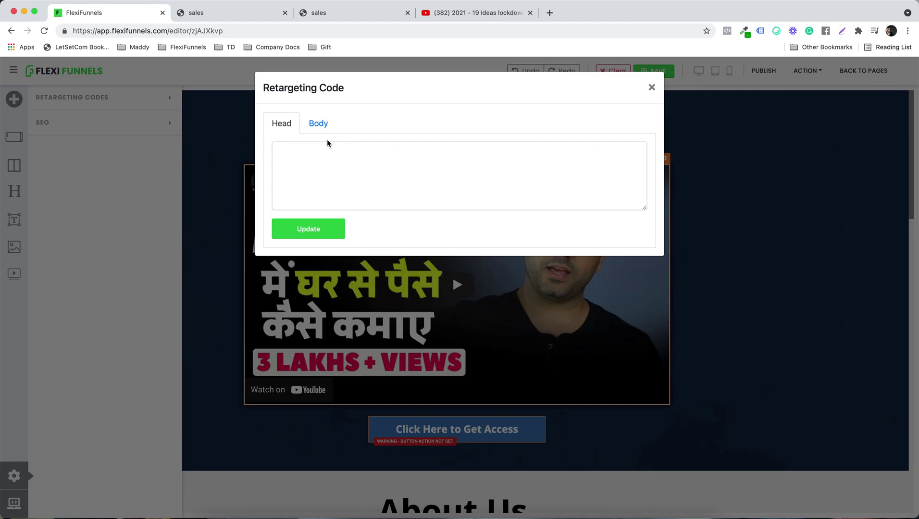
pyautogui.click(310, 125)
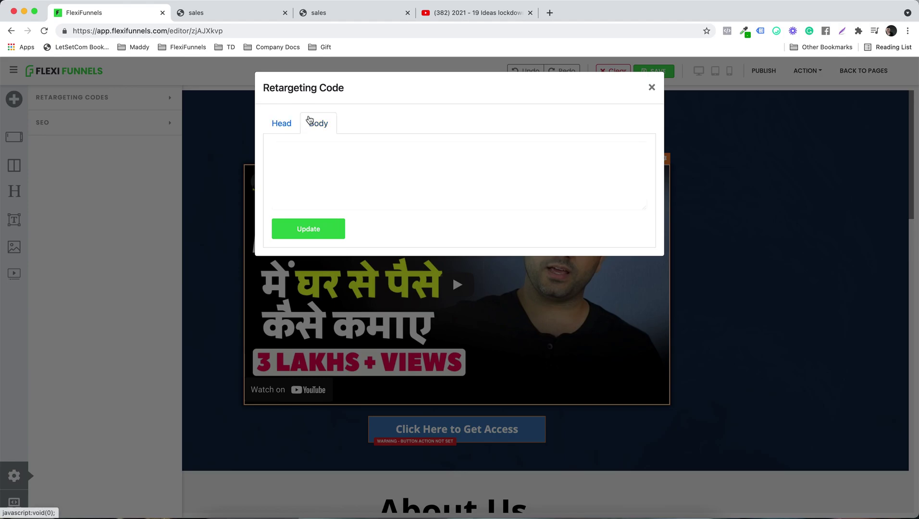
pyautogui.click(273, 125)
pyautogui.click(652, 87)
pyautogui.click(15, 485)
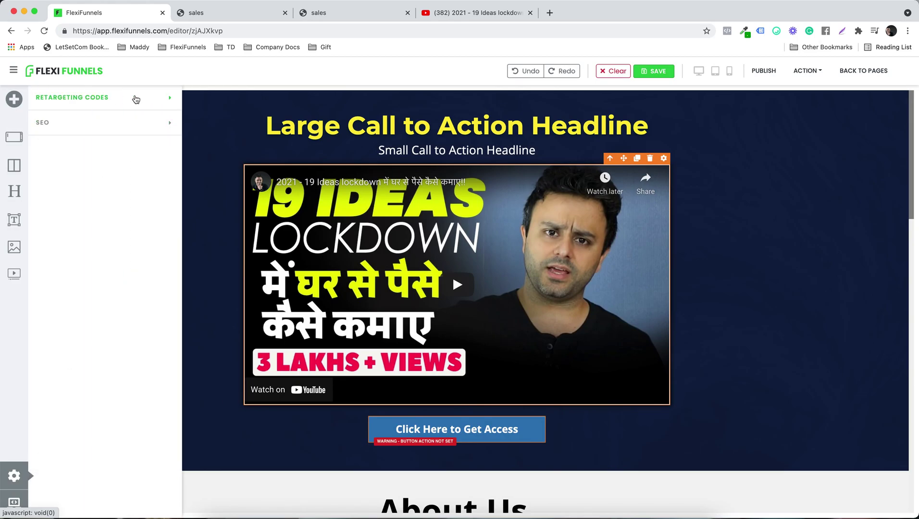
# Open SEO Settings and enter the page's SEO title, correcting a mistyped capital letter.
pyautogui.click(139, 124)
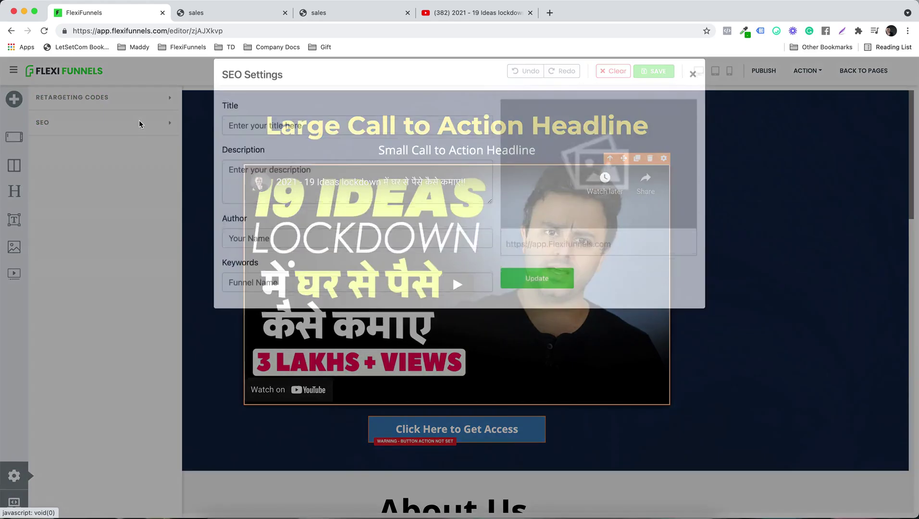
pyautogui.click(317, 132)
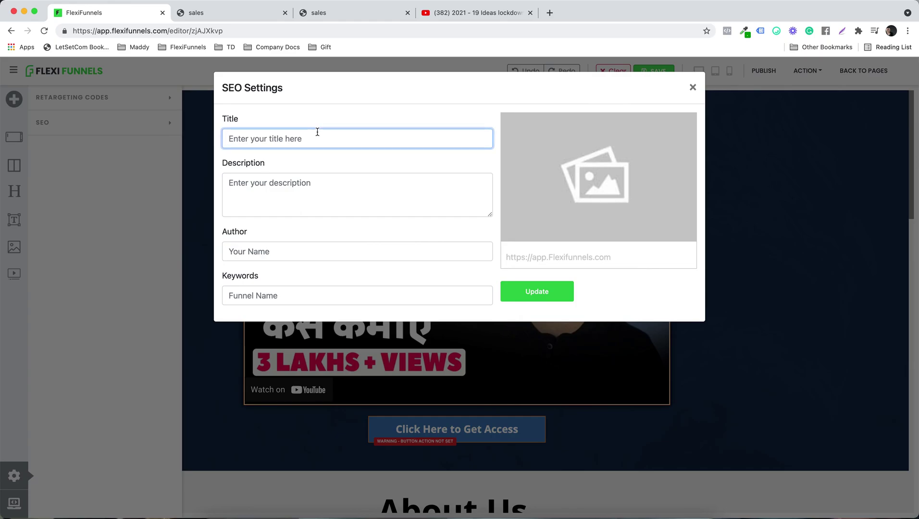
pyautogui.write('SAur')
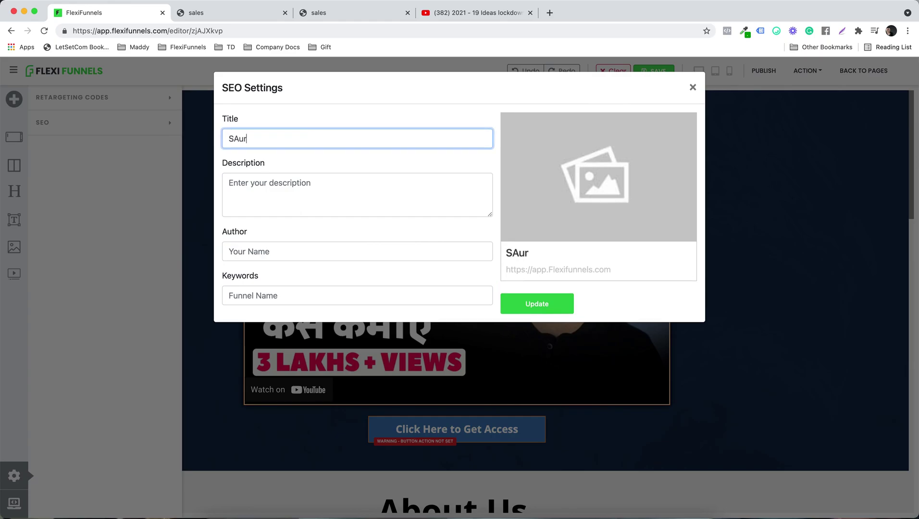
pyautogui.write('abh Training')
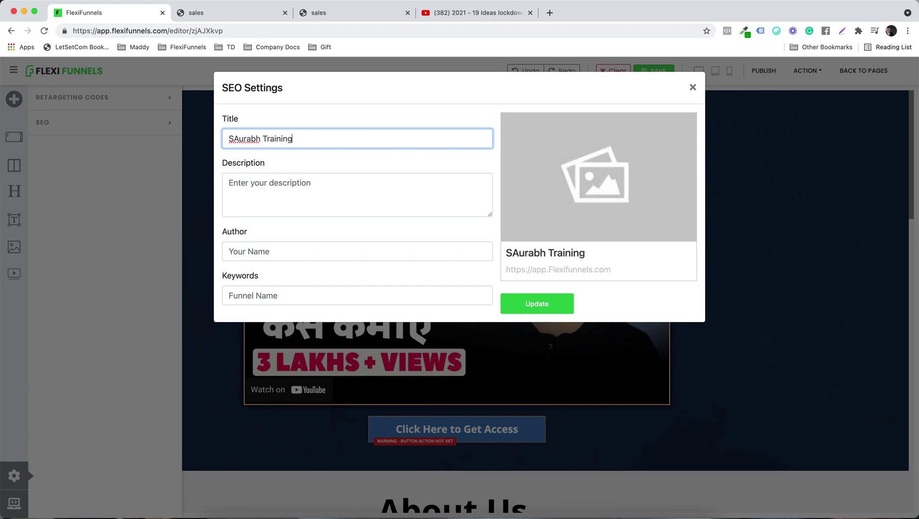
pyautogui.press('BackSpace')
pyautogui.write('a')
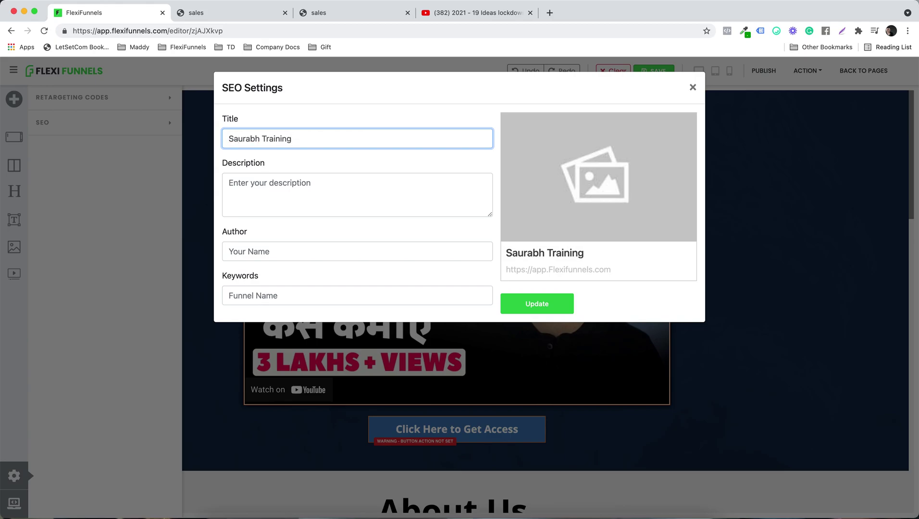
# Enter the description 'Awesome Trainning' and fill in the author's full name.
pyautogui.click(321, 176)
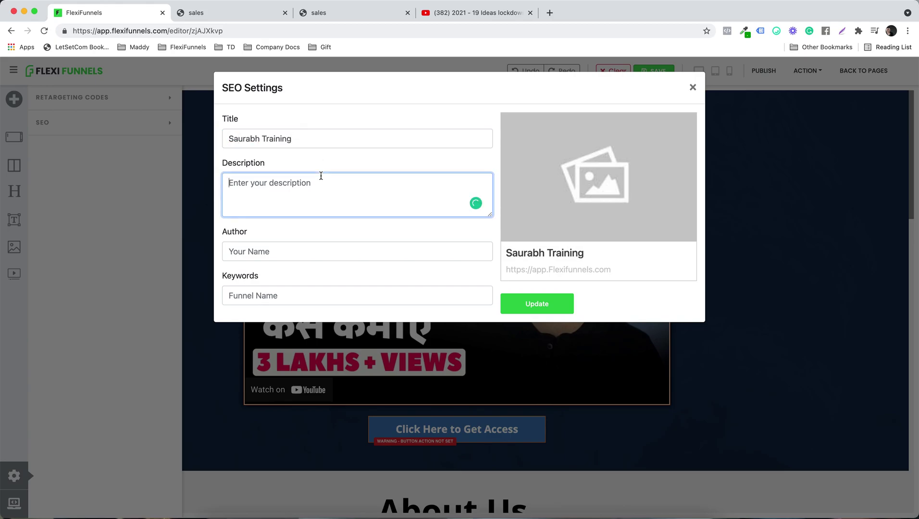
pyautogui.write('Aweso')
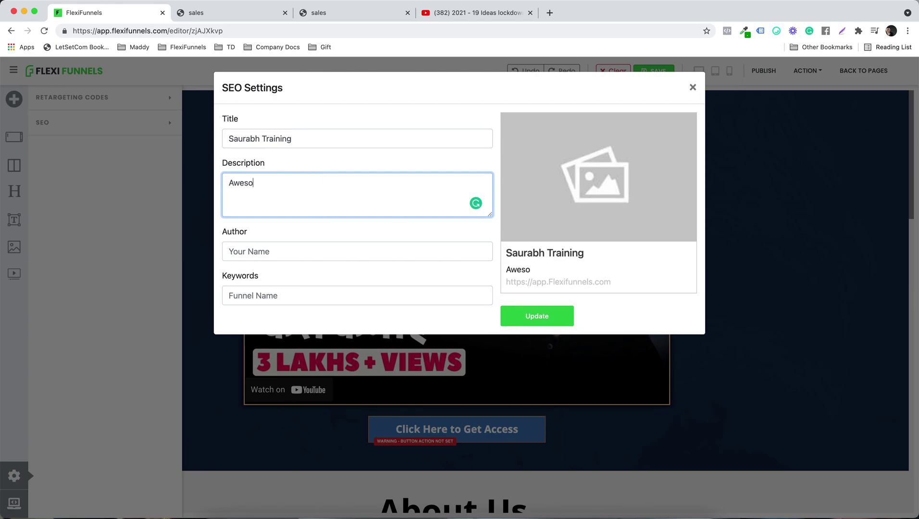
pyautogui.write('me Trainni')
pyautogui.write('ng')
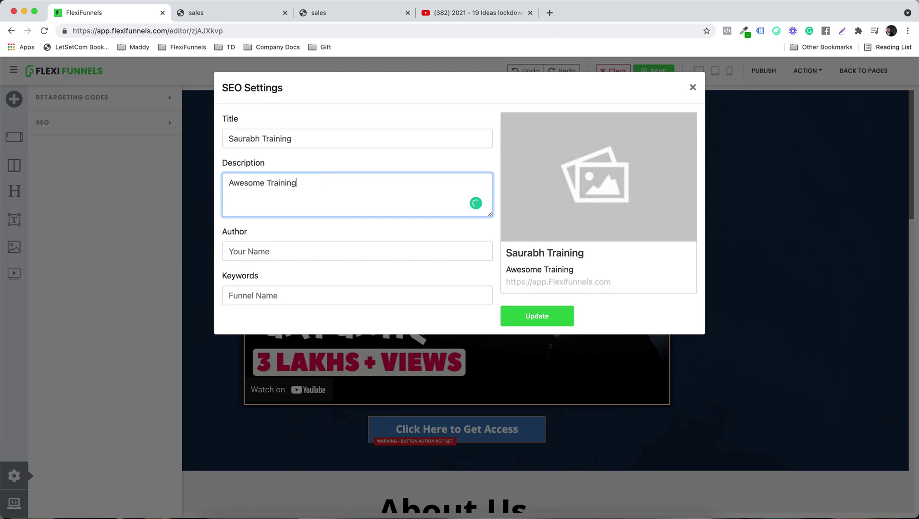
pyautogui.click(357, 229)
pyautogui.click(345, 250)
pyautogui.write('S')
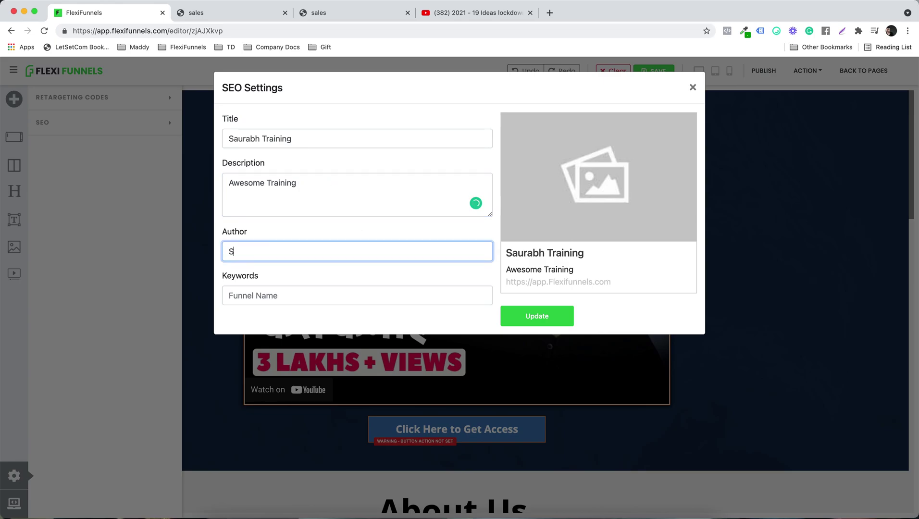
pyautogui.write('aurabh Bhatnagar')
pyautogui.click(392, 278)
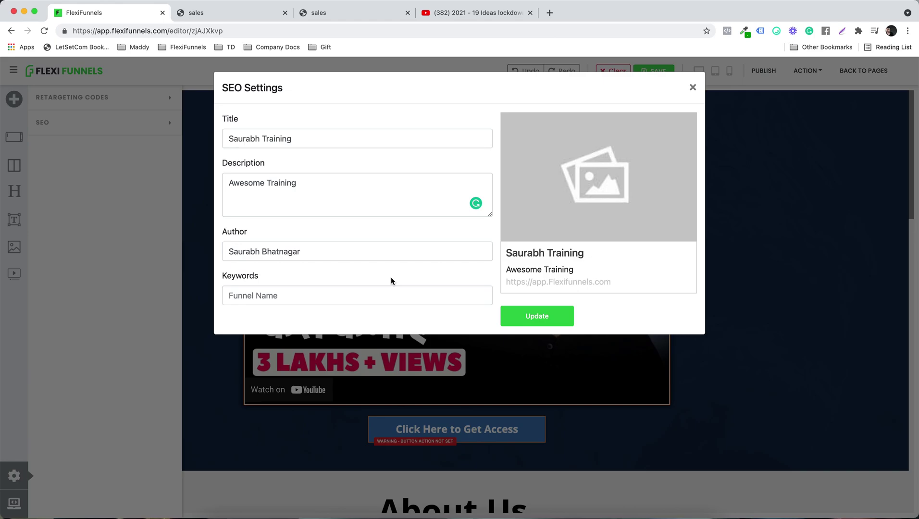
# Add the SEO keyword 'facebookads'.
pyautogui.click(300, 303)
pyautogui.write('facebookads,')
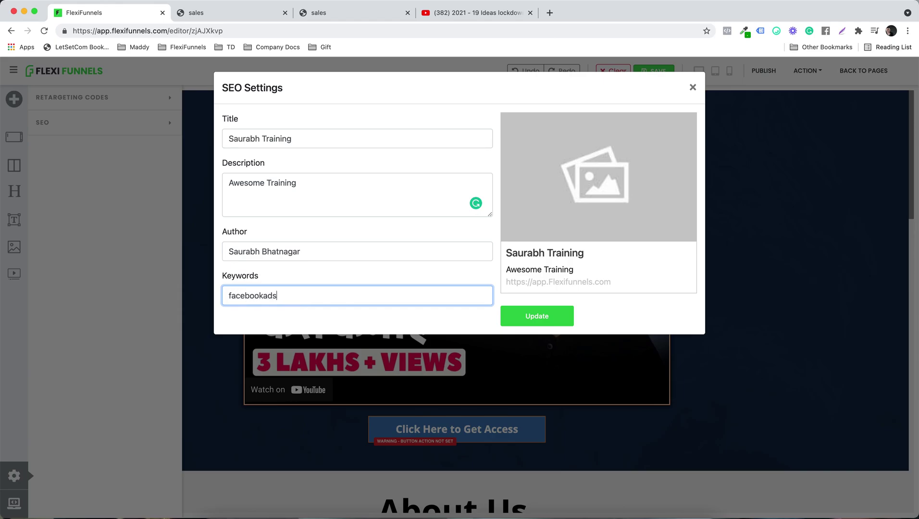
pyautogui.click(328, 328)
pyautogui.moveTo(618, 147)
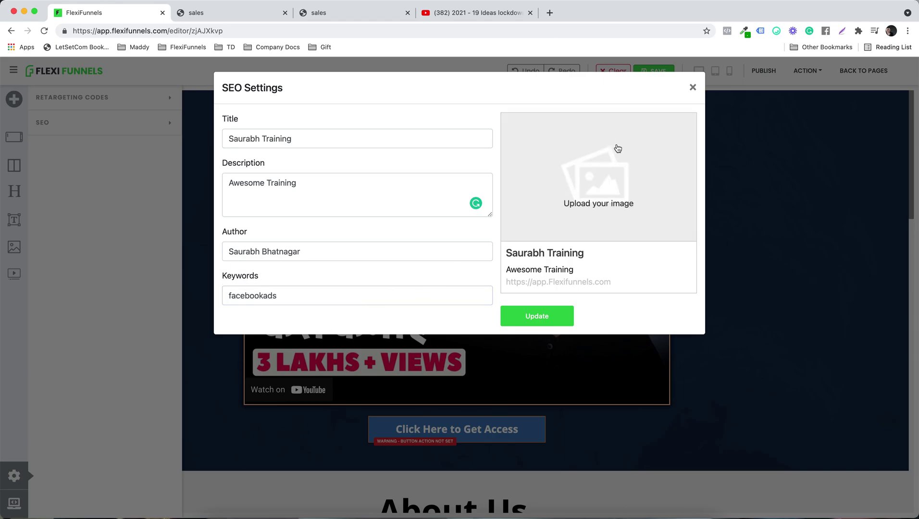
# Choose the portrait photo from the Image Gallery as the share image, then update and close SEO Settings.
pyautogui.click(618, 204)
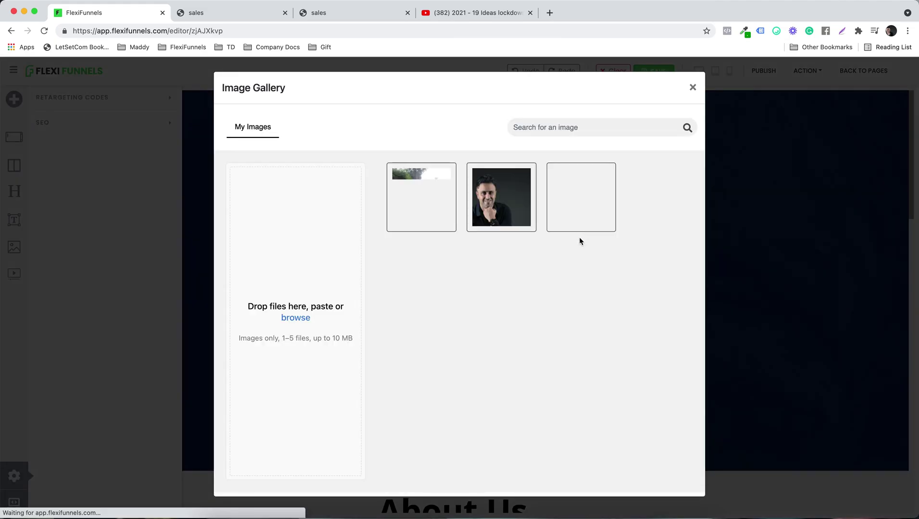
pyautogui.moveTo(518, 217)
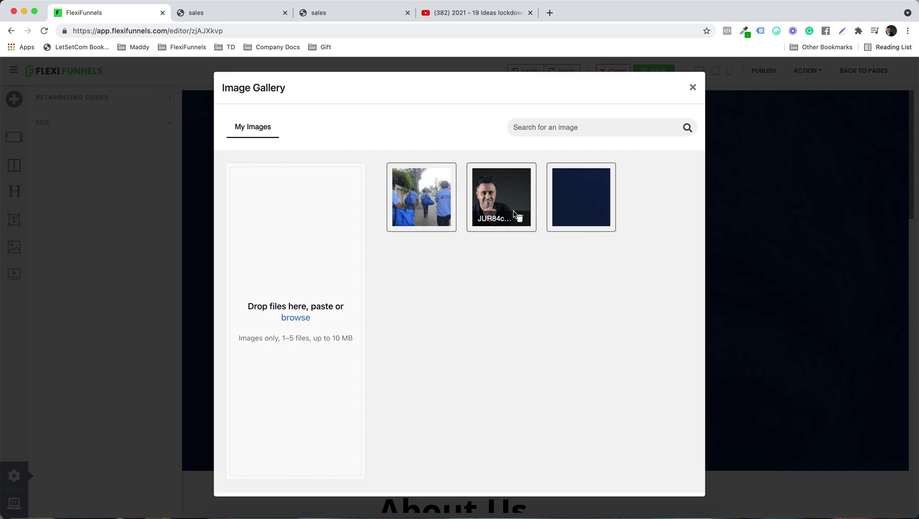
pyautogui.click(493, 189)
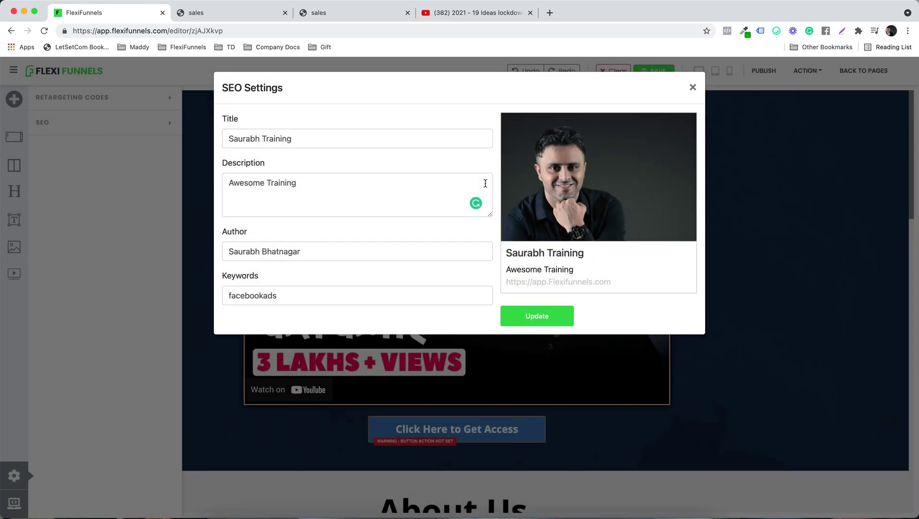
pyautogui.click(550, 317)
pyautogui.click(693, 88)
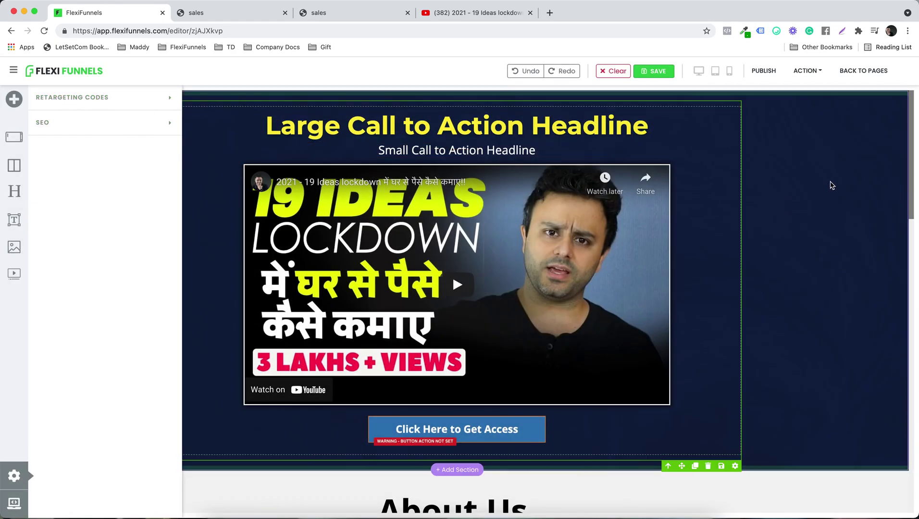
# Replace the URL slug salesdgex9m with fb-special through Edit URL and save it.
pyautogui.click(801, 71)
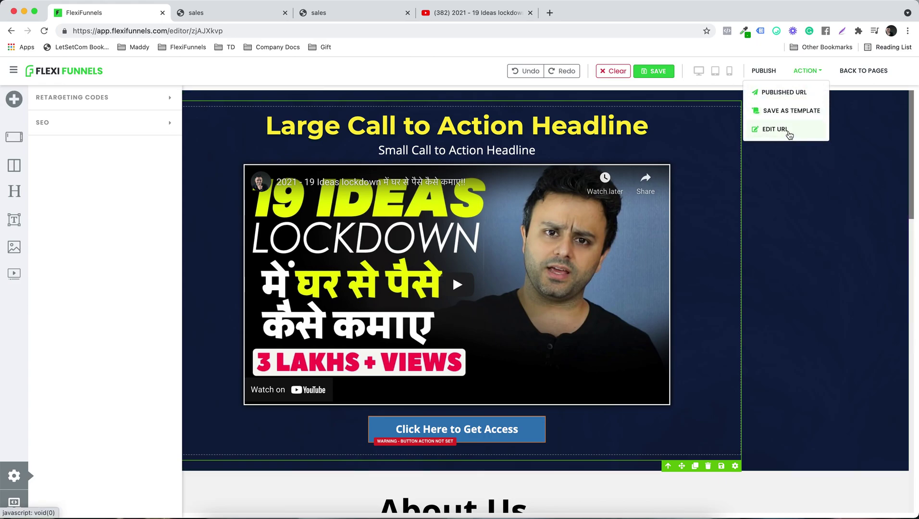
pyautogui.click(820, 69)
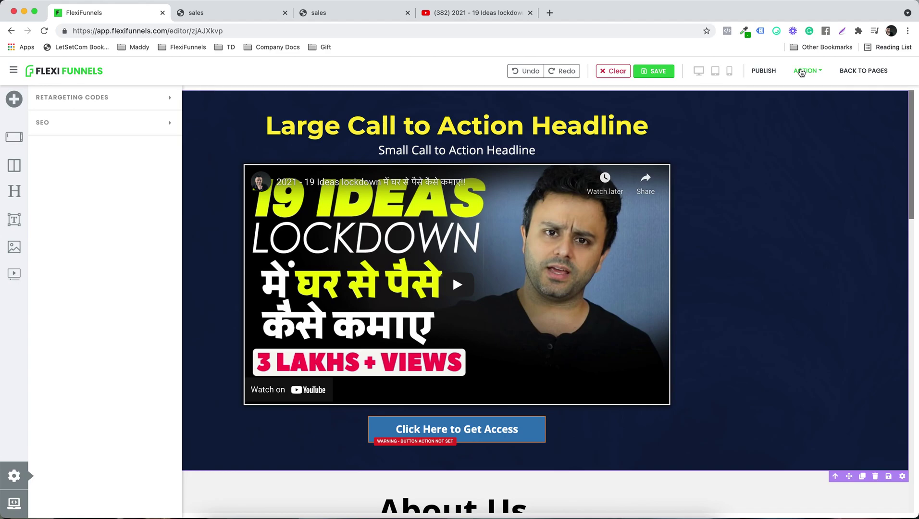
pyautogui.click(804, 73)
pyautogui.click(788, 129)
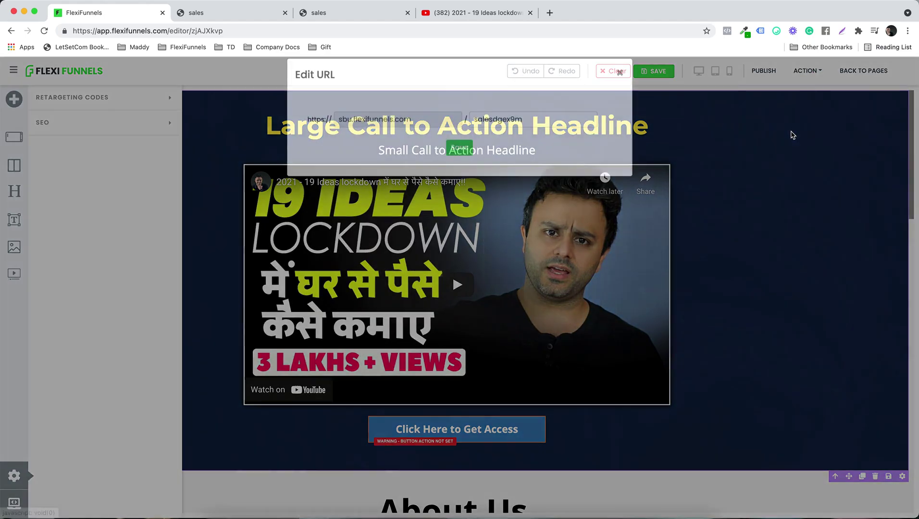
pyautogui.click(533, 138)
pyautogui.press('BackSpace')
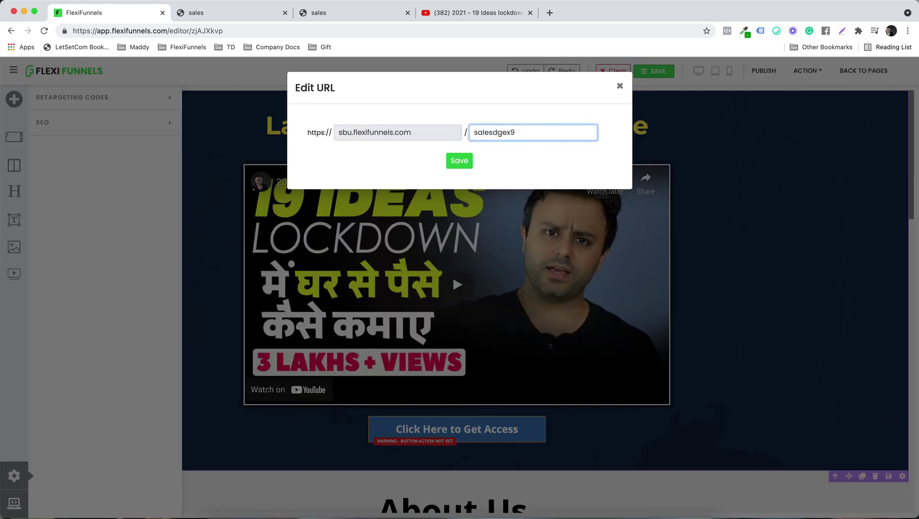
pyautogui.press('super+a')
pyautogui.press('BackSpace')
pyautogui.write('fb-special')
pyautogui.click(462, 162)
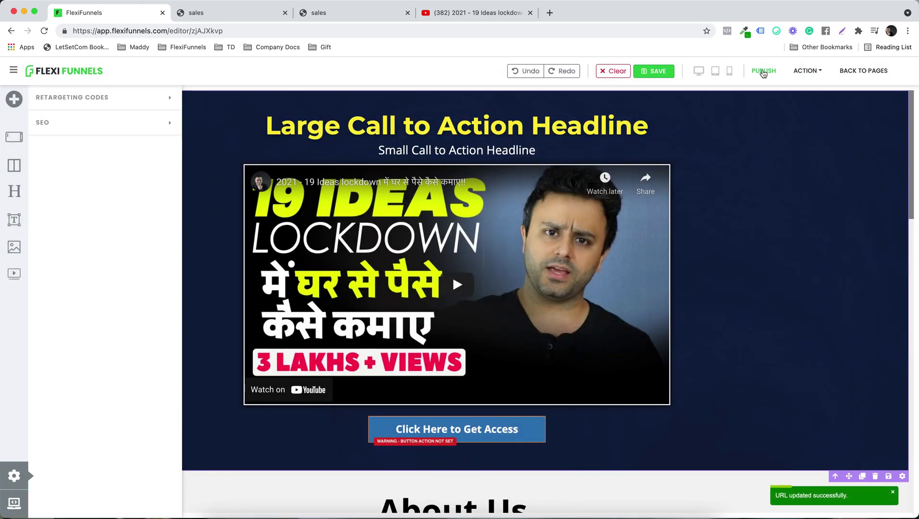
# Publish the page and preview the live fb-special version in a new tab.
pyautogui.click(764, 72)
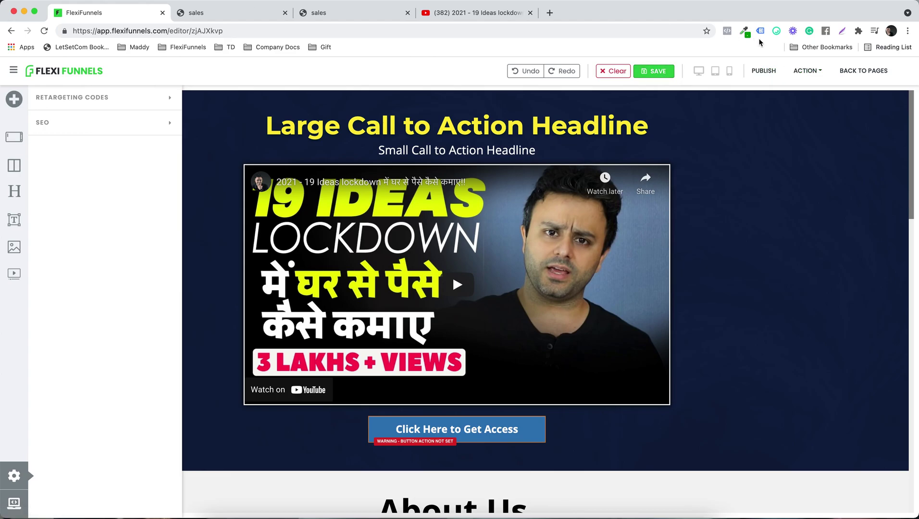
pyautogui.click(816, 72)
pyautogui.click(804, 90)
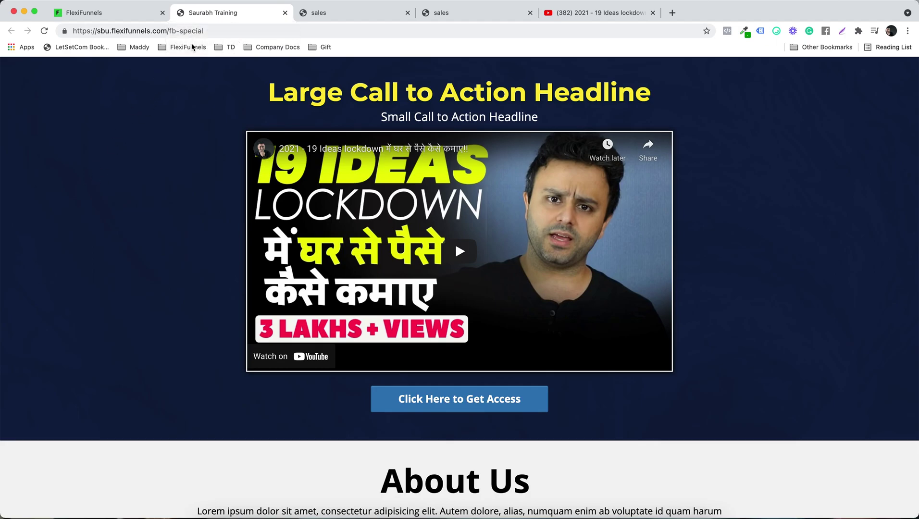
pyautogui.click(211, 30)
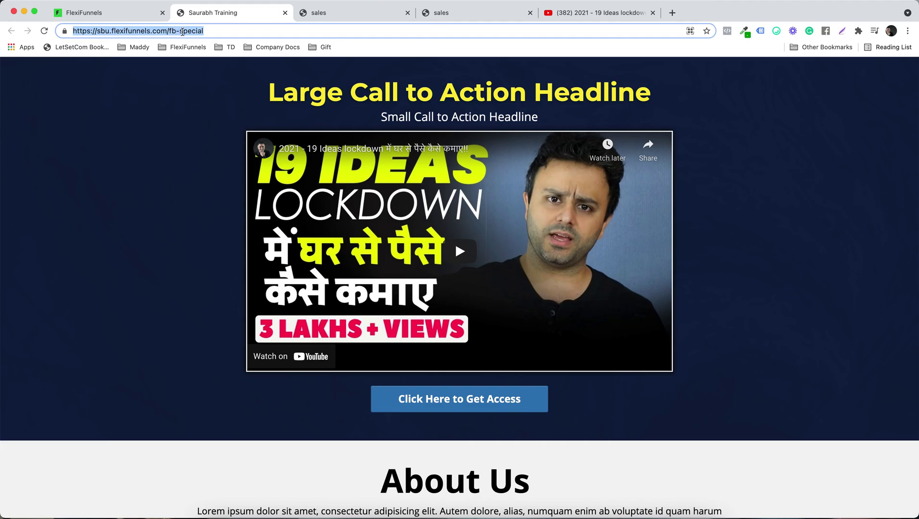
# Verify the live page's fb-special address and content, then switch back to the editor tab.
pyautogui.click(163, 144)
pyautogui.click(216, 30)
pyautogui.scroll(-15, 142, 154)
pyautogui.scroll(15, 143, 157)
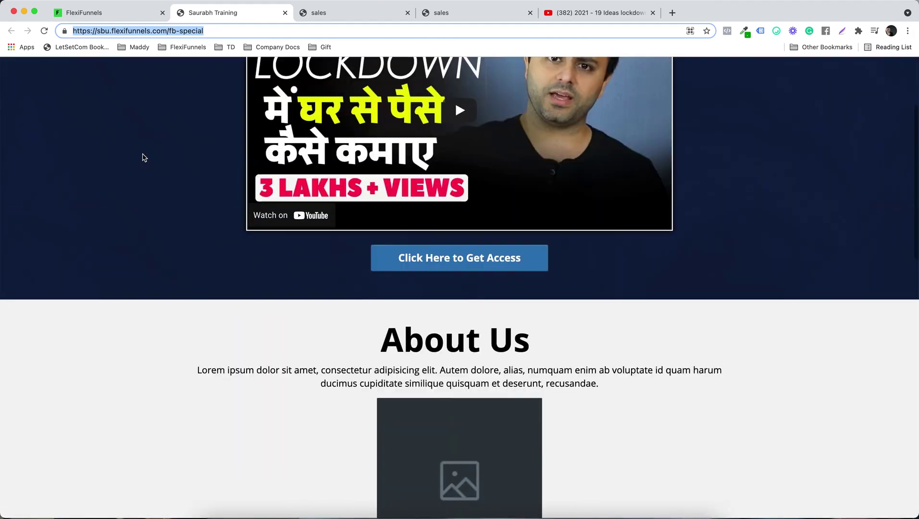
pyautogui.click(113, 12)
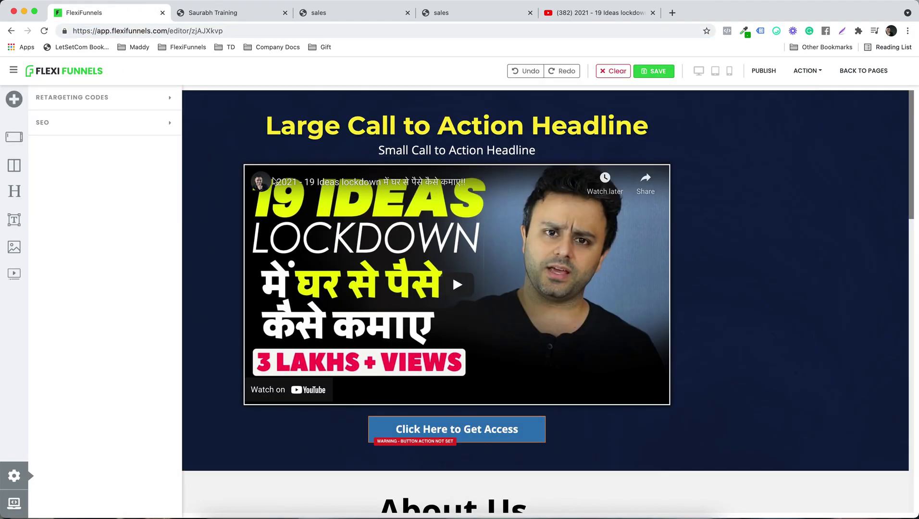
# Rename the 'sales' funnel step to FB-Special in Page Settings, keeping its path, then return to overview.
pyautogui.click(874, 75)
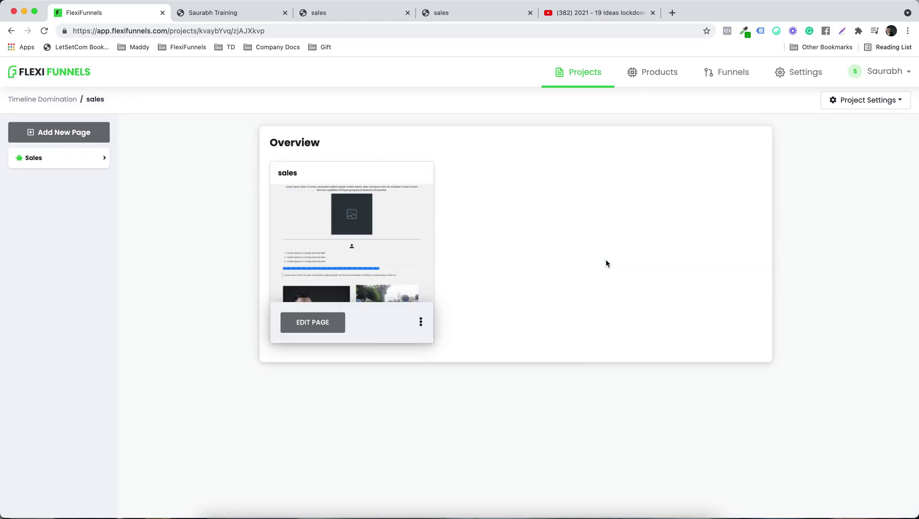
pyautogui.click(421, 321)
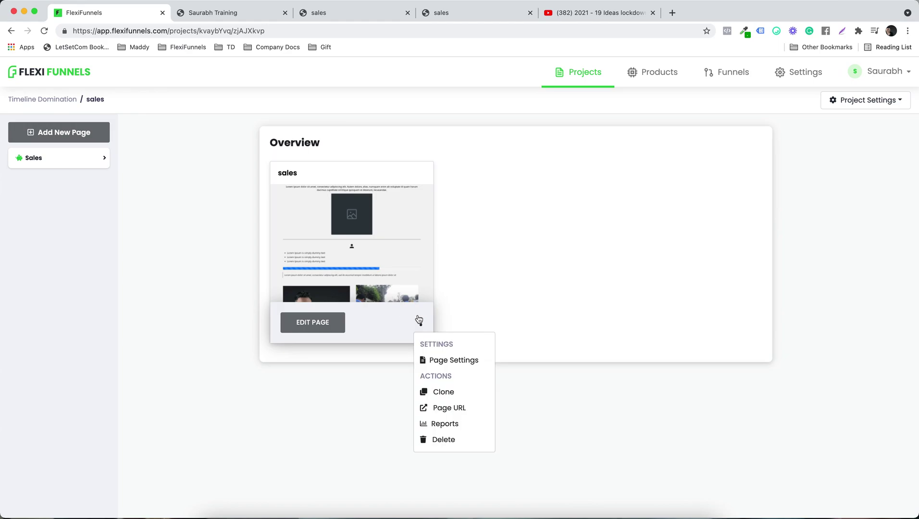
pyautogui.click(454, 361)
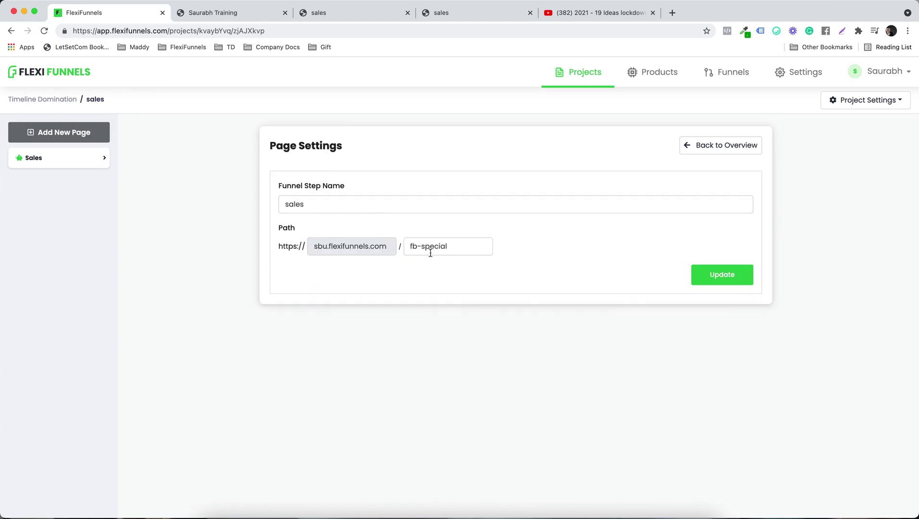
pyautogui.moveTo(477, 244); pyautogui.dragTo(400, 245)
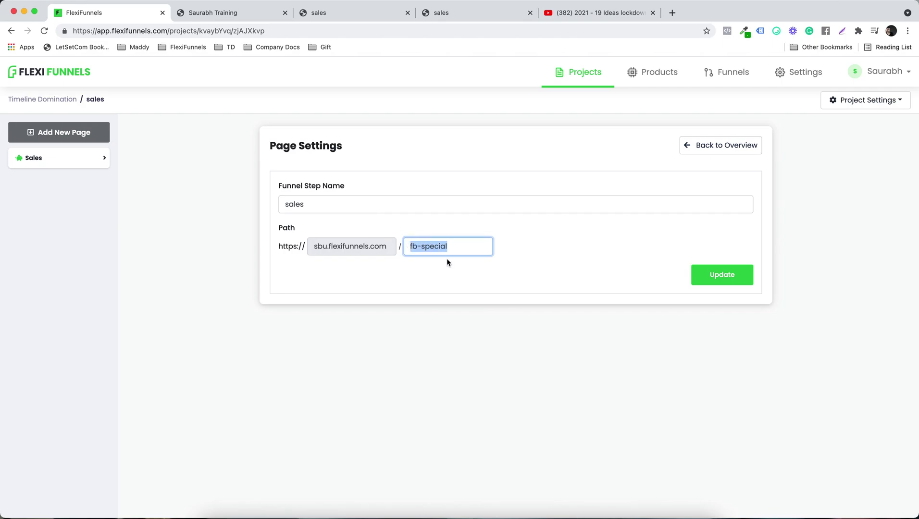
pyautogui.click(218, 240)
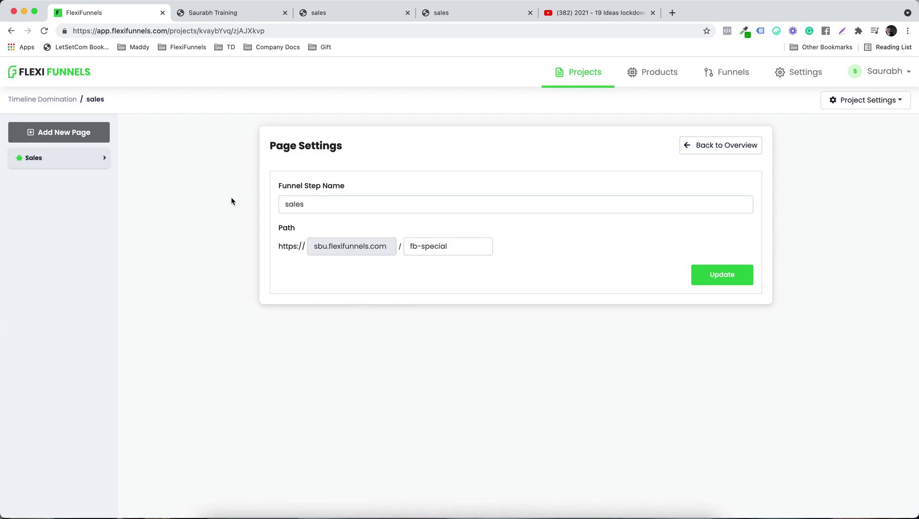
pyautogui.click(309, 210)
pyautogui.doubleClick(309, 211)
pyautogui.write('FB')
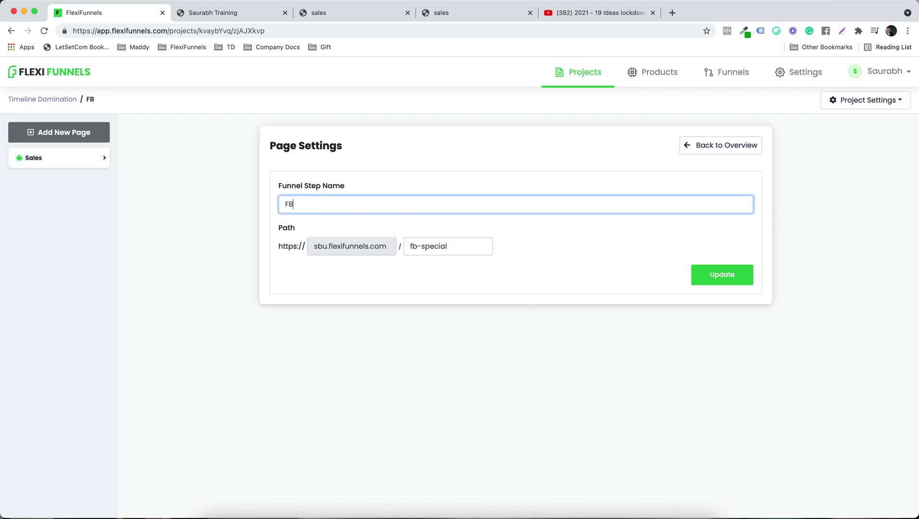
pyautogui.write('-Special')
pyautogui.click(739, 278)
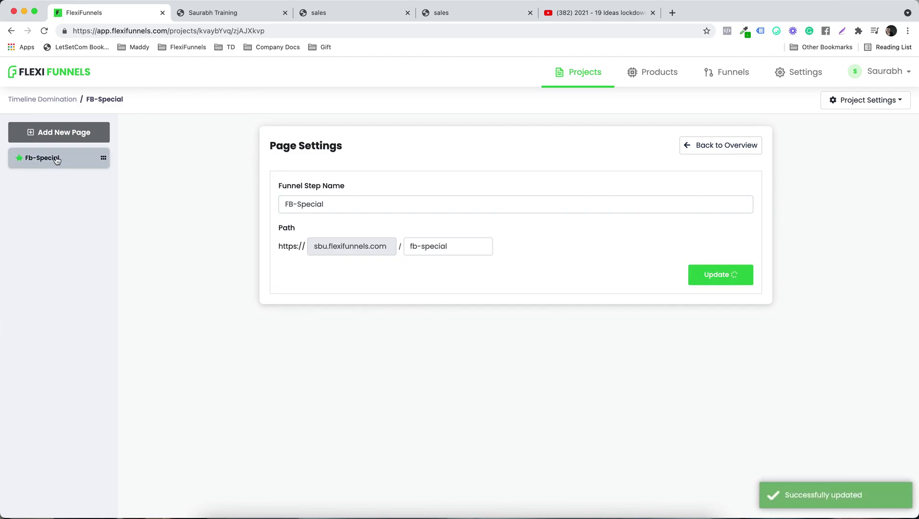
pyautogui.click(722, 152)
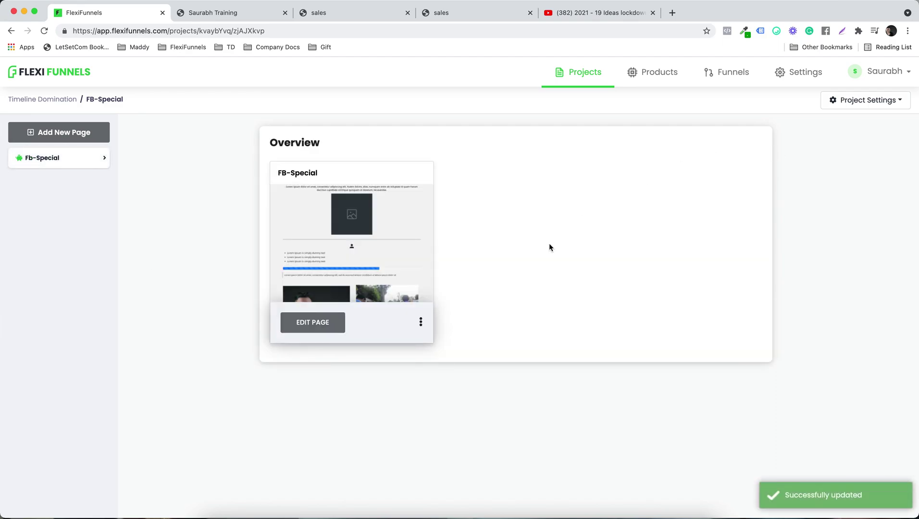
pyautogui.click(420, 322)
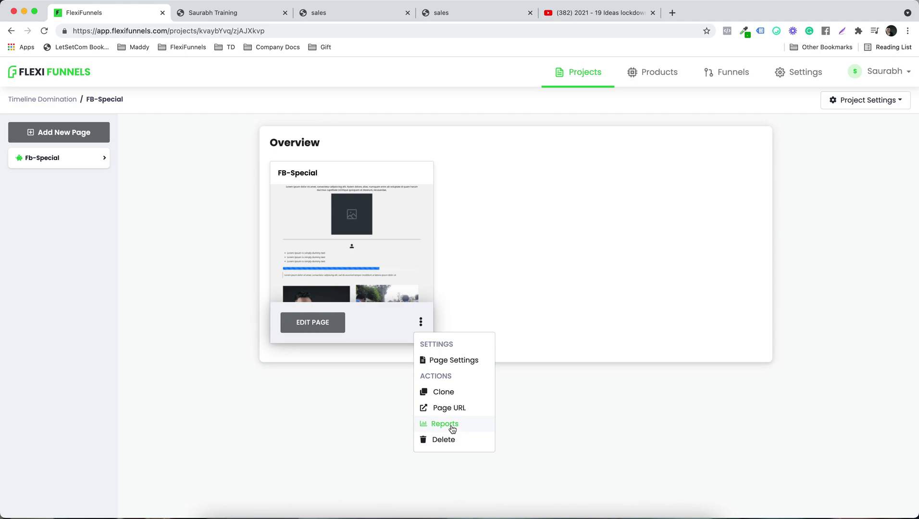
pyautogui.click(612, 329)
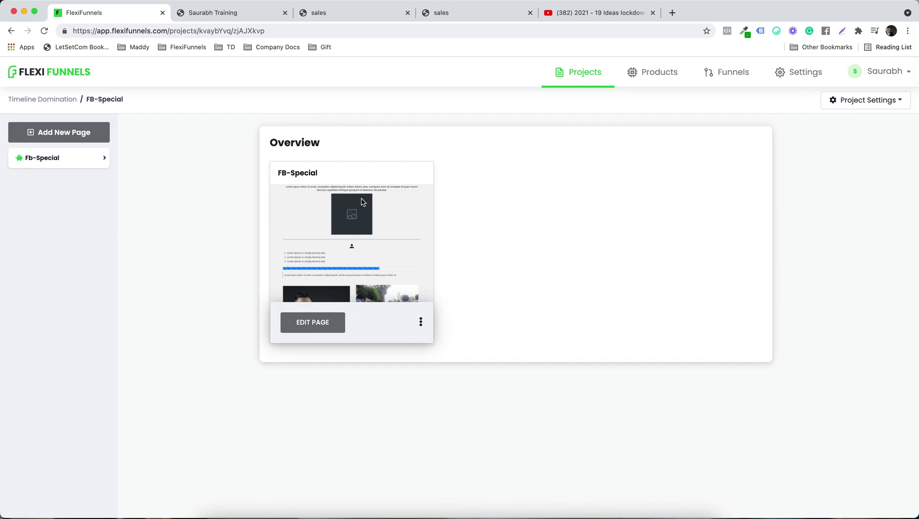
pyautogui.click(865, 100)
pyautogui.click(877, 126)
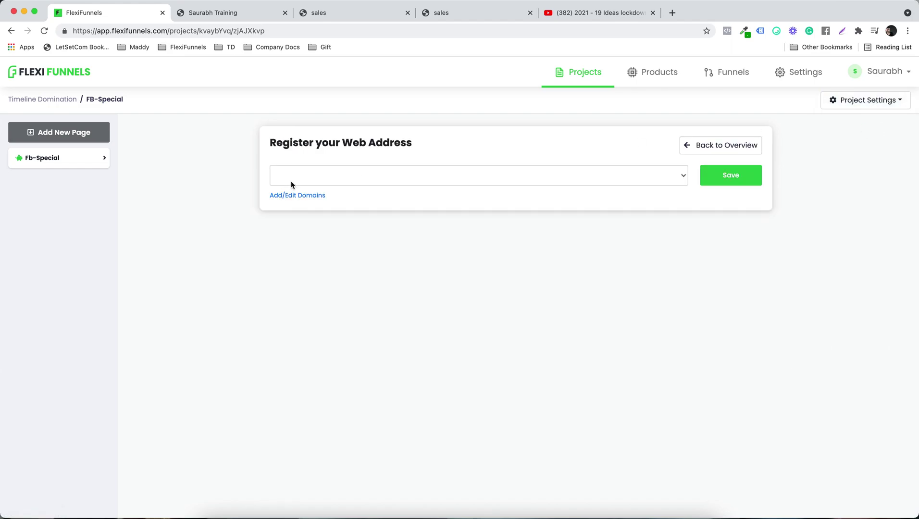
pyautogui.click(336, 181)
pyautogui.click(350, 238)
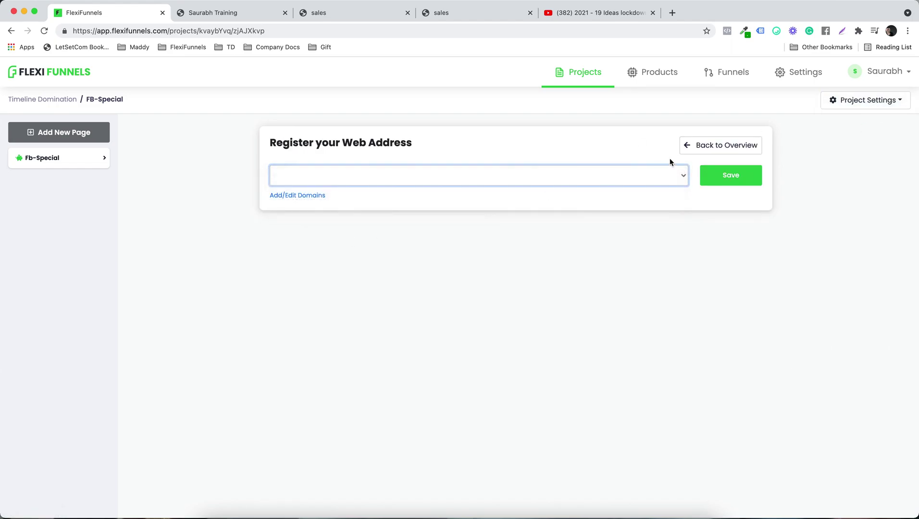
pyautogui.click(727, 145)
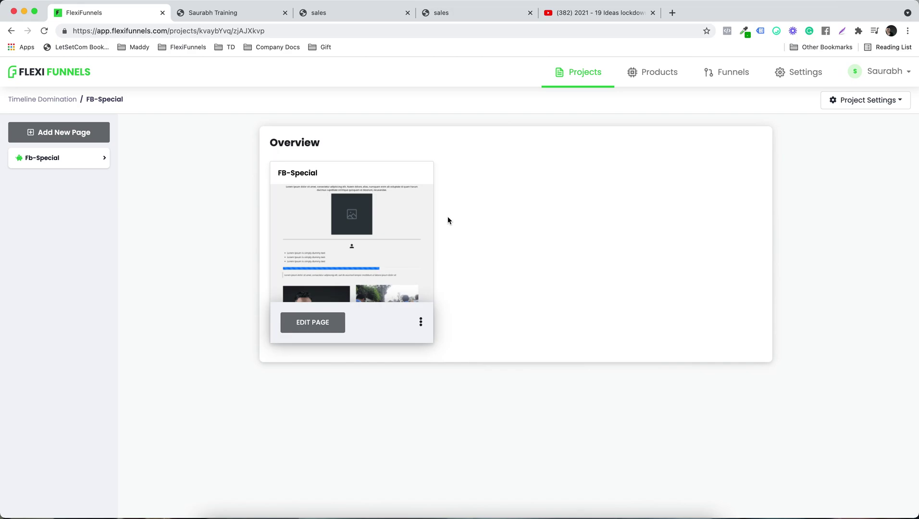